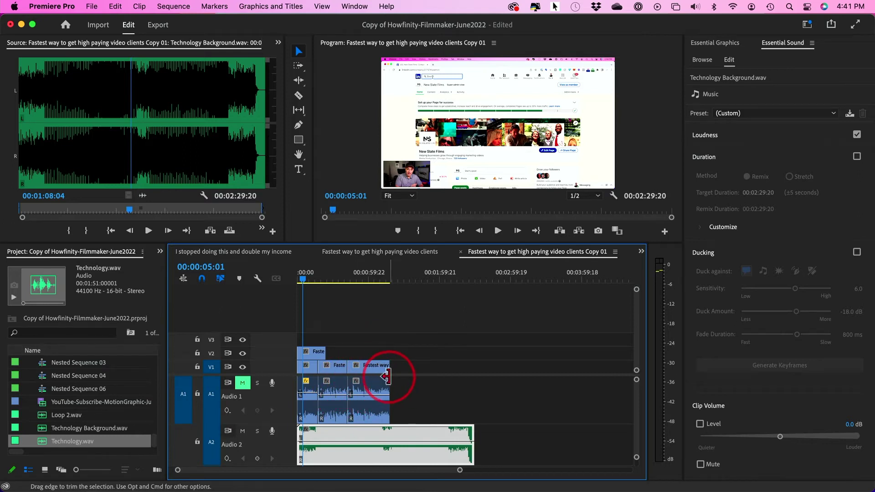
Step: Open the 'Fastest way to get high paying video clients' sequence and select its remixed Technology.wav on A2
left_click_drag(395, 276, 391, 276)
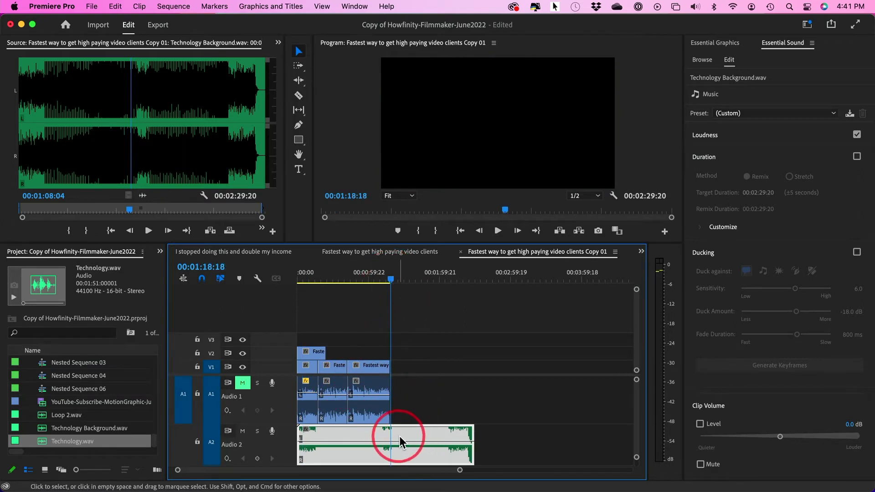
left_click(364, 258)
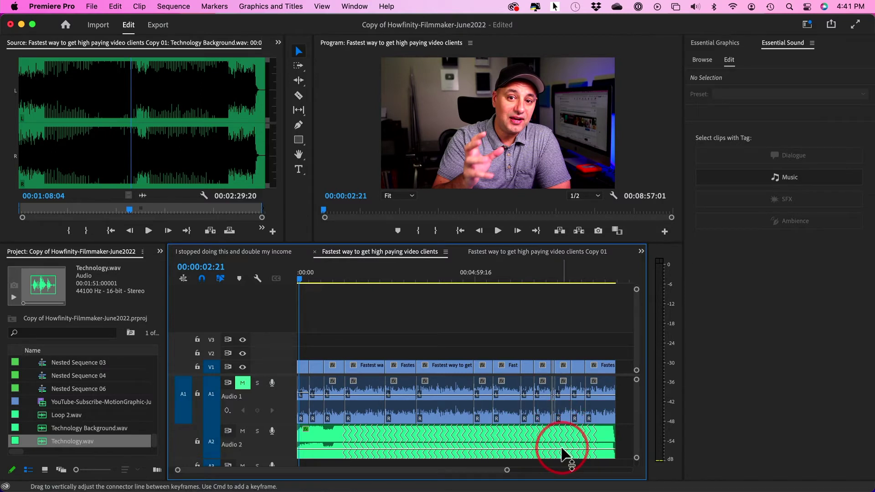
left_click(468, 435)
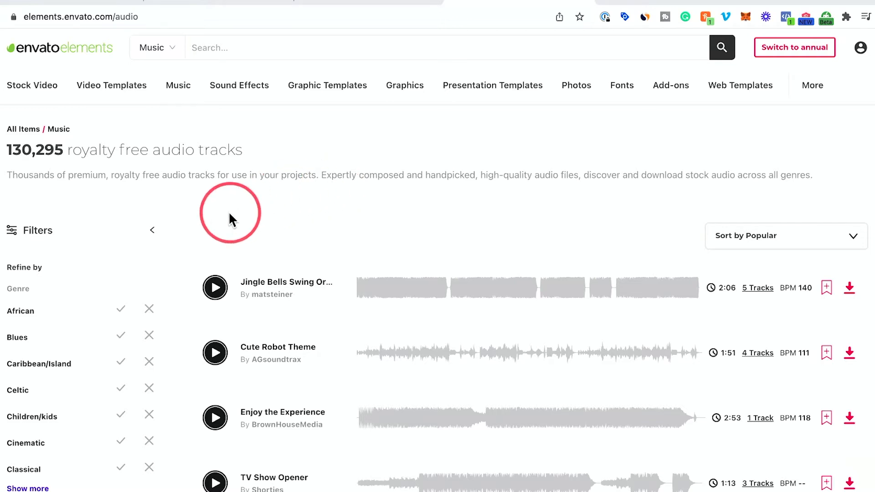
scroll(224, 216, "down", 2)
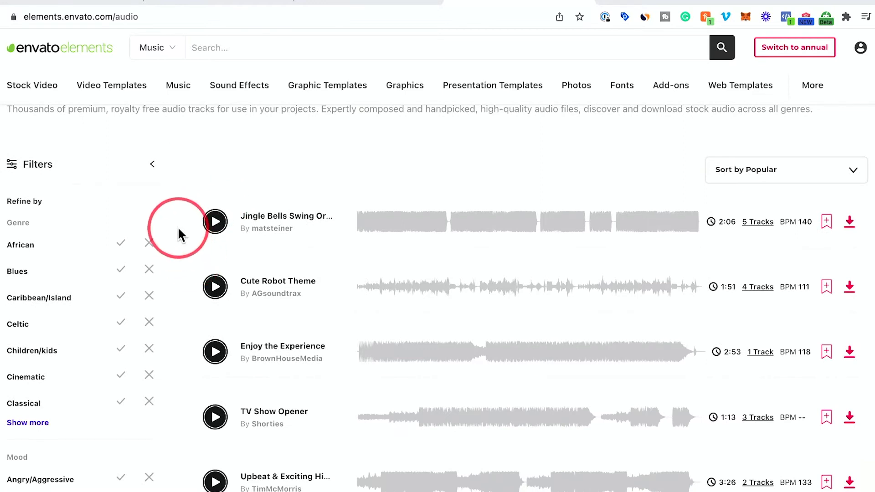
scroll(178, 229, "up", 2)
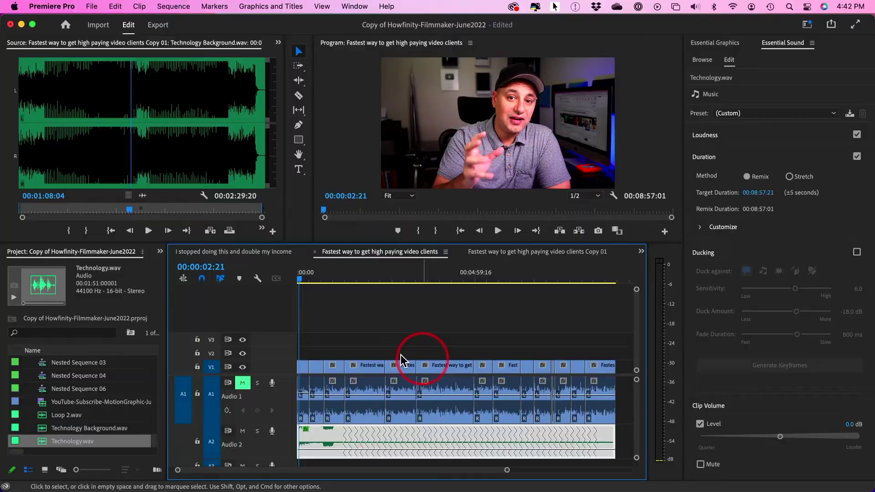
Step: In the Copy 01 sequence, overwrite the Audio 2 music with Technology Background.wav from the Project panel
left_click(496, 250)
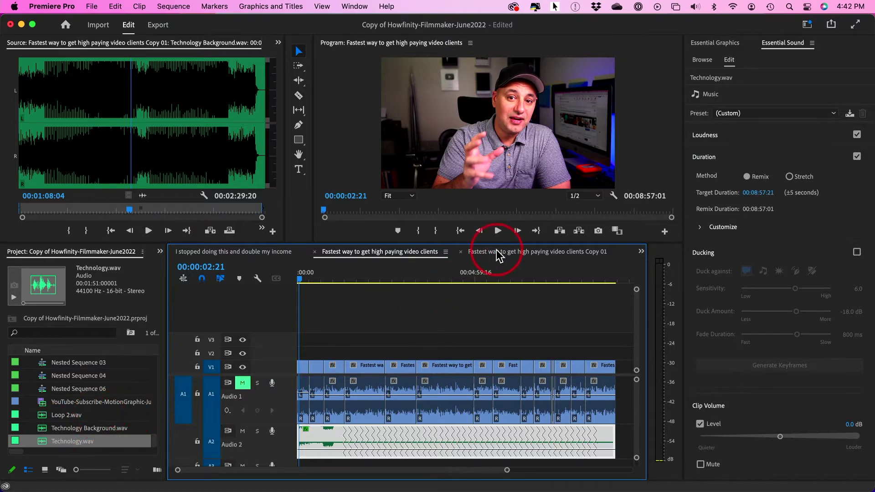
left_click(366, 366)
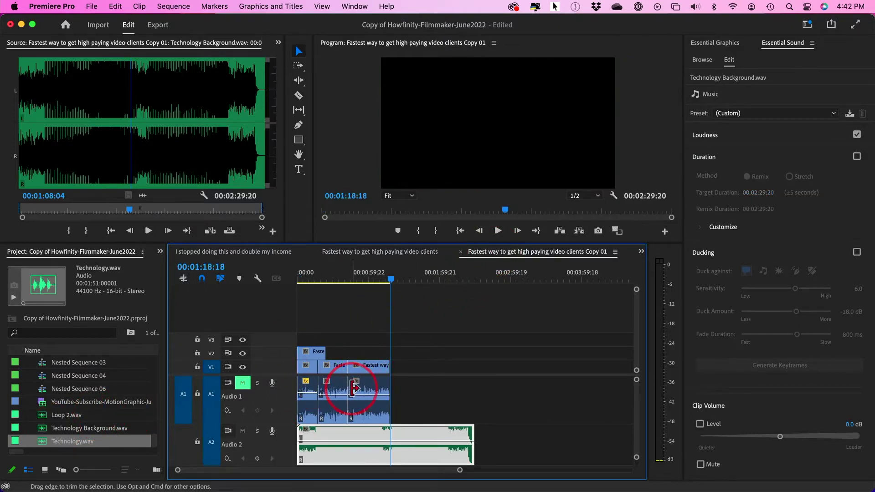
left_click(45, 430)
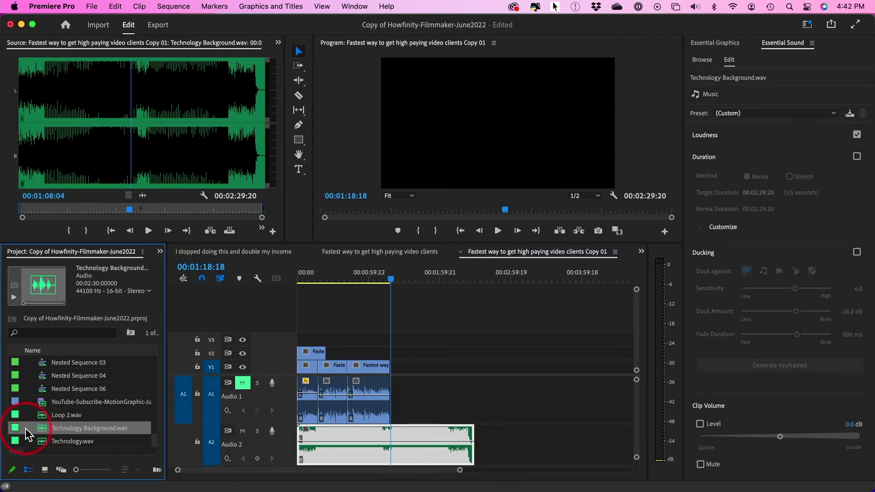
left_click(26, 428, "super")
key("super+i")
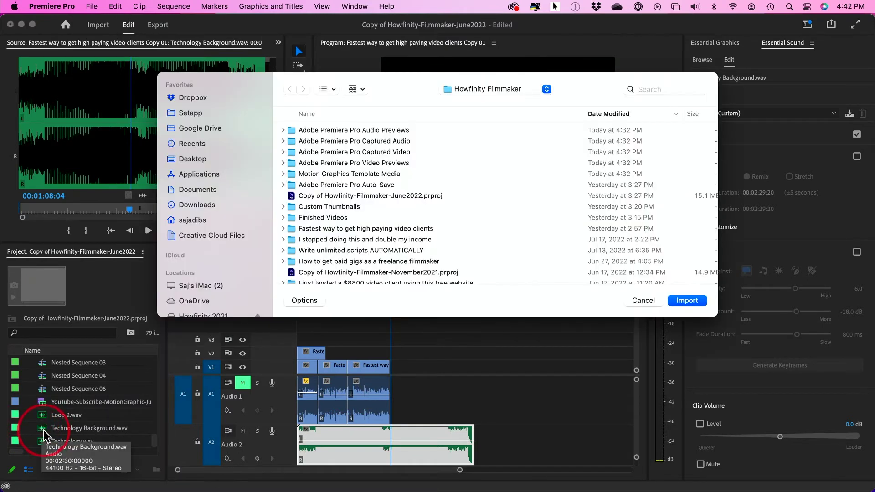
key("Escape")
left_click_drag(44, 428, 292, 437)
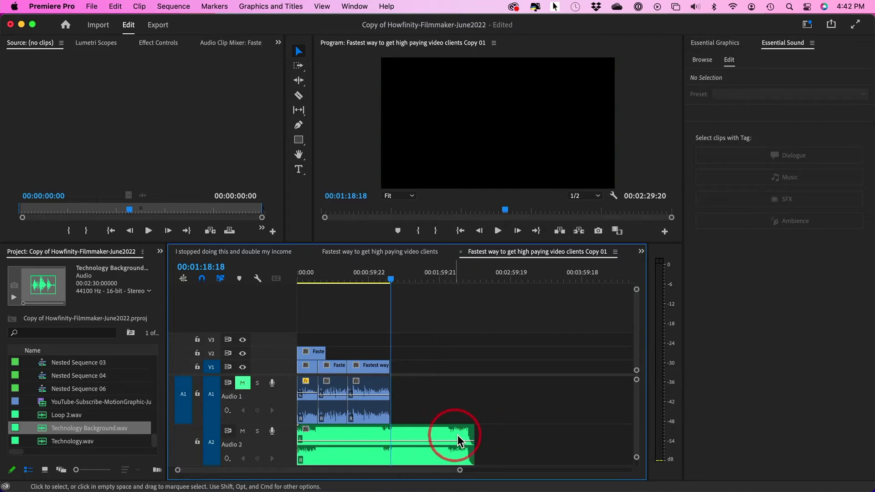
left_click_drag(481, 434, 390, 437)
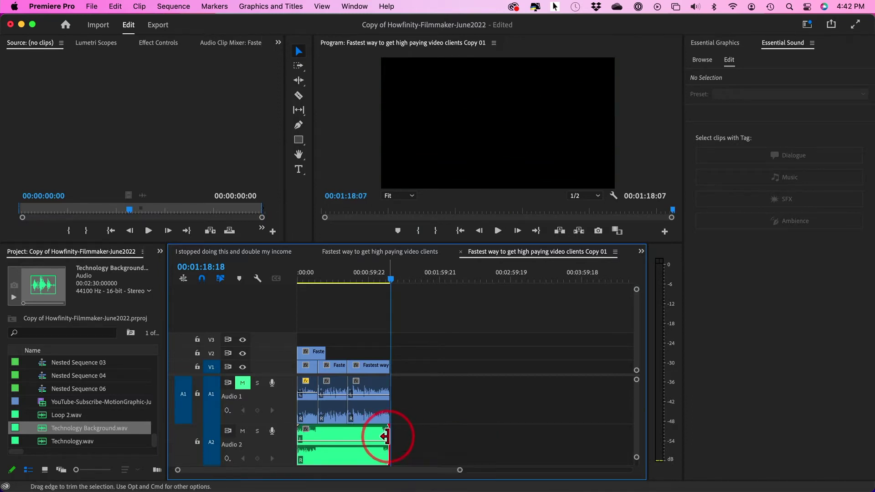
left_click_drag(389, 445, 486, 436)
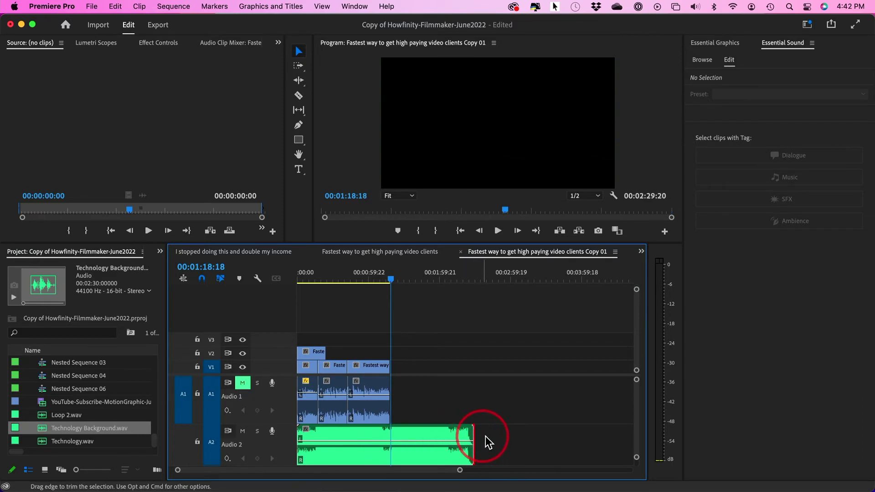
key("c")
left_click(347, 440)
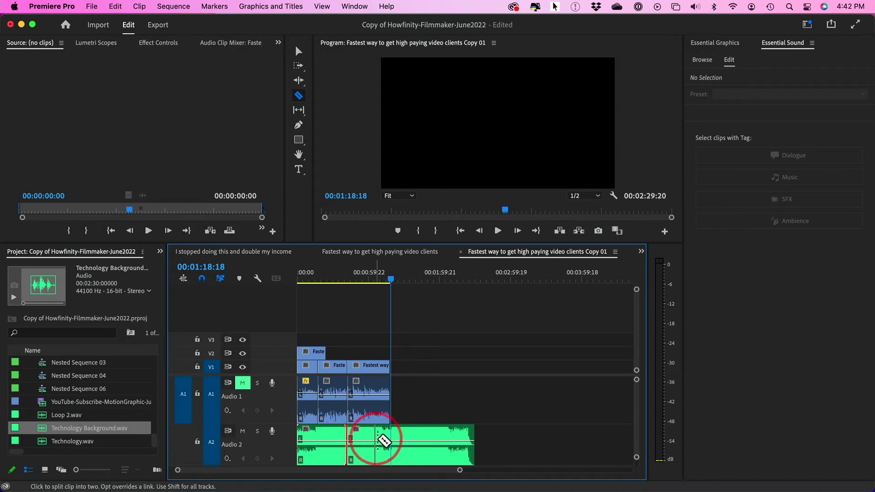
left_click(383, 441)
key("v")
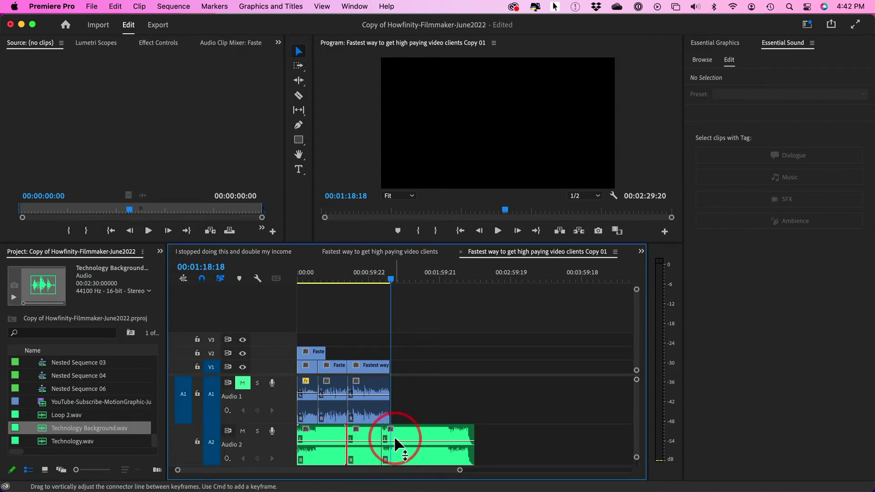
key("super+z")
key("super+z")
left_click(375, 440)
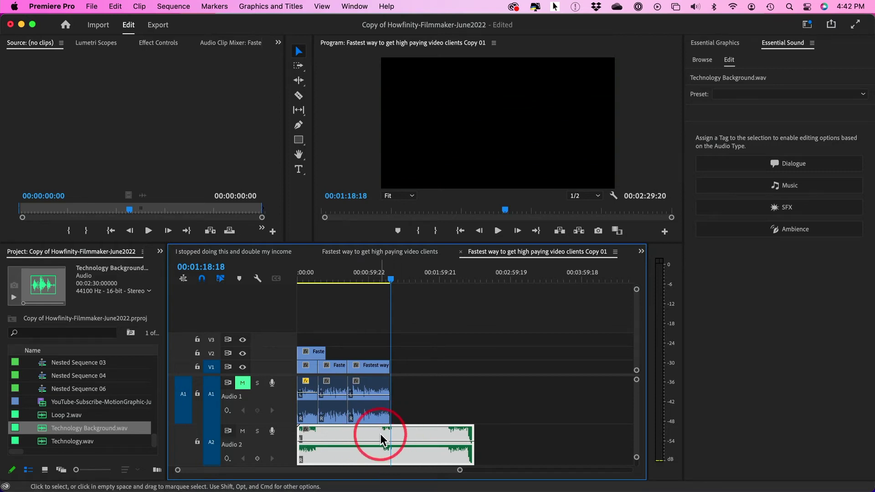
Step: Show the Essential Sound panel from the Window menu and tag Technology Background.wav as Music
left_click(355, 7)
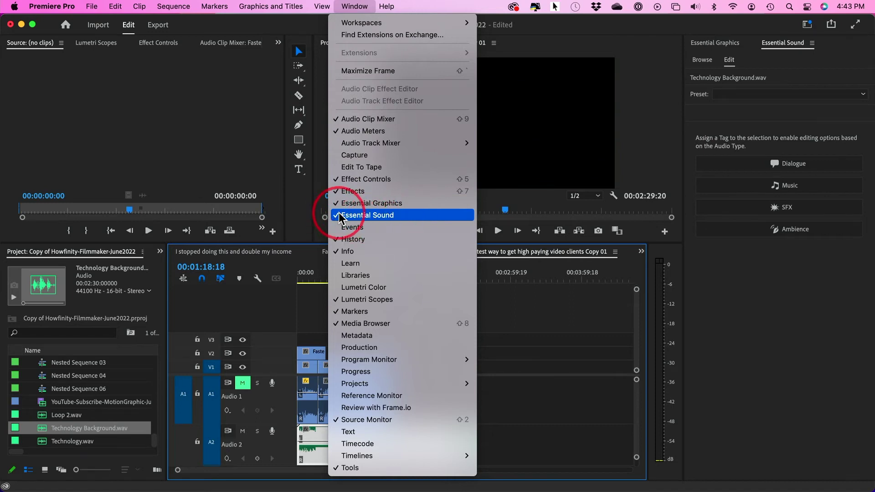
left_click(817, 58)
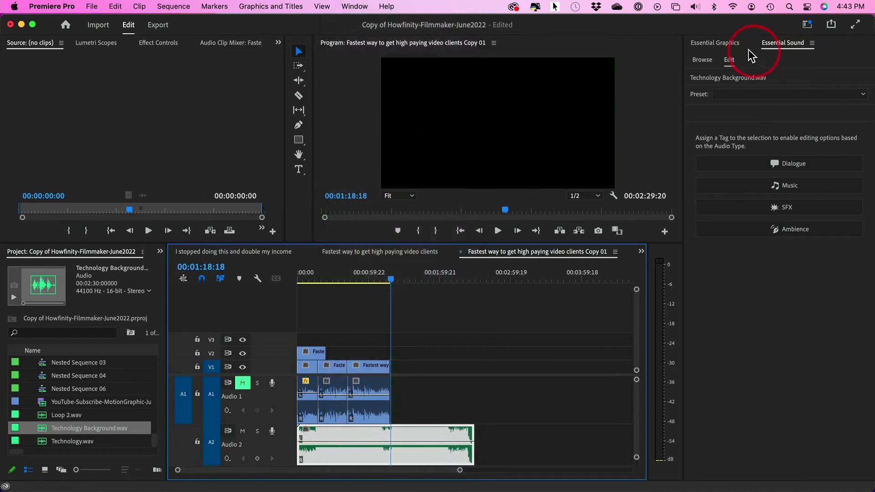
left_click(778, 44)
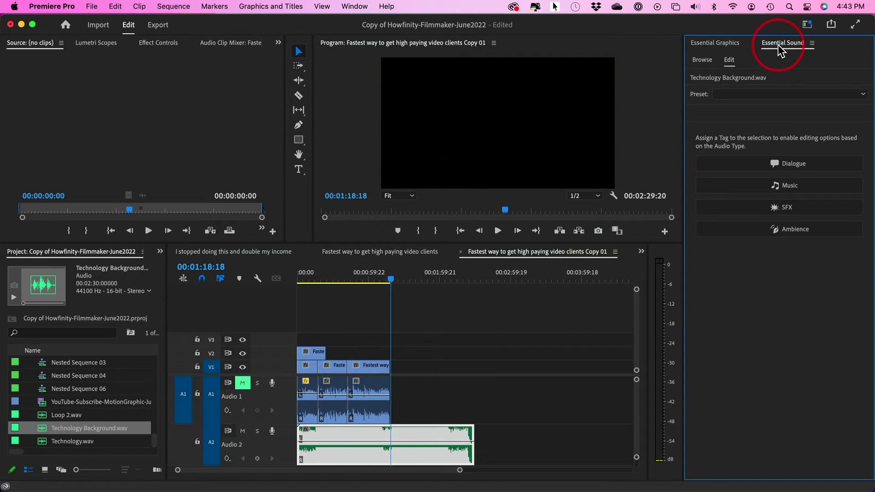
left_click(790, 188)
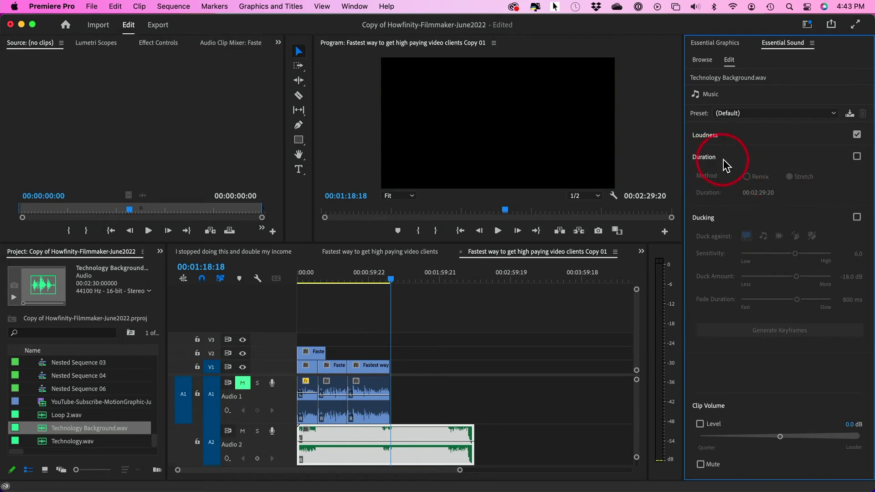
Step: Enable Duration with the Remix method and set the Target Duration to 00:01:18:18
left_click(857, 156)
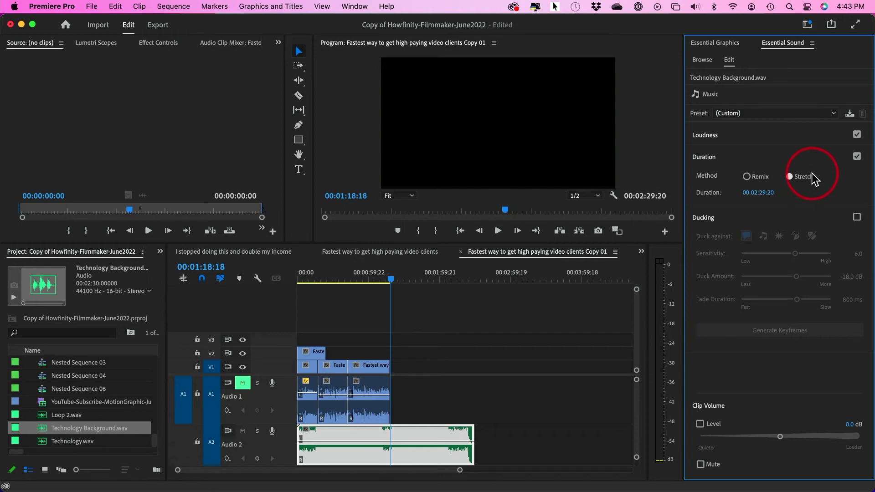
left_click(748, 177)
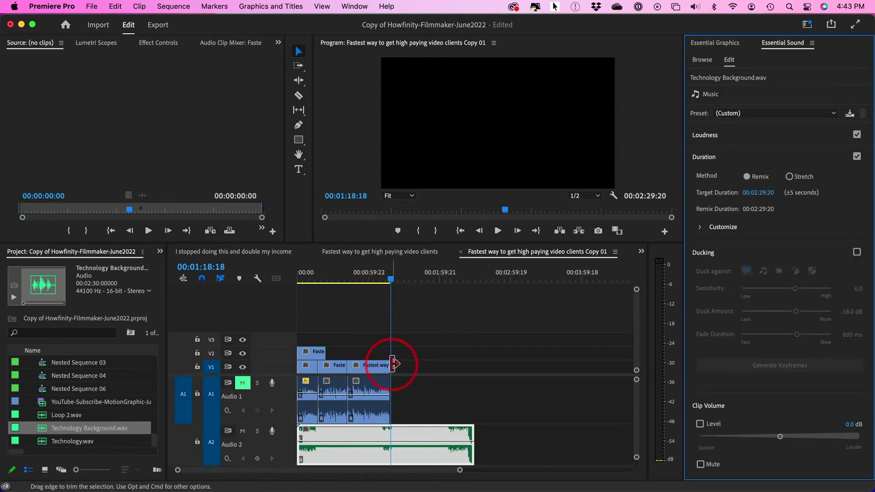
left_click(759, 193)
key("BackSpace")
type("1")
key("BackSpace")
key("BackSpace")
key("BackSpace")
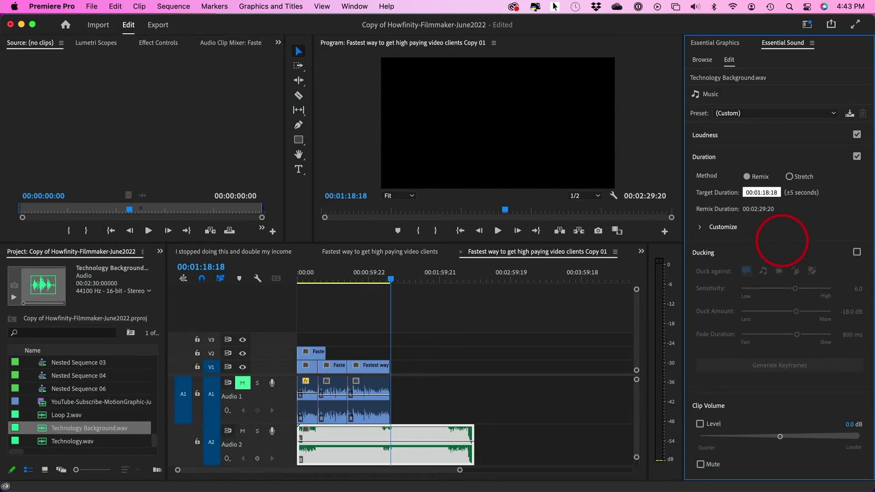
key("Return")
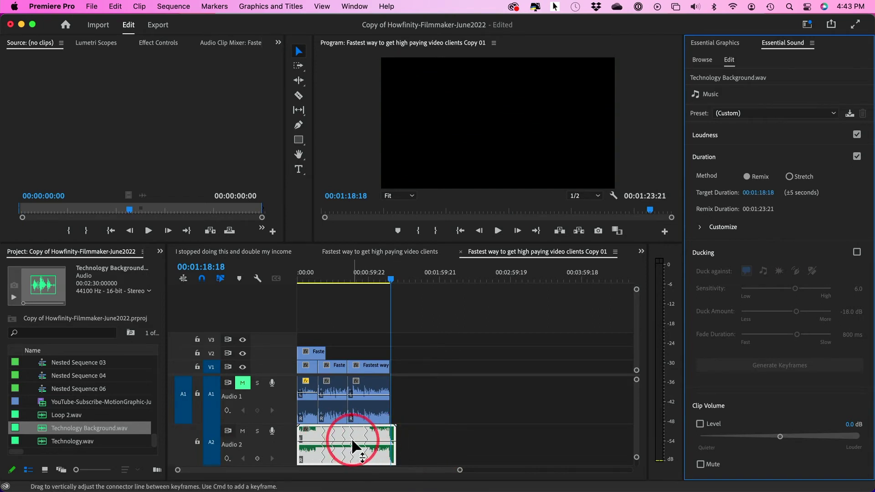
key("=")
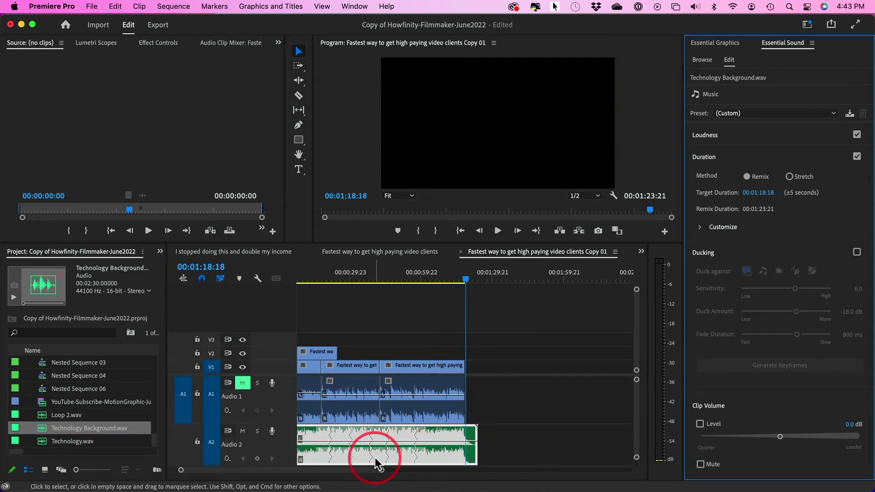
left_click(466, 276)
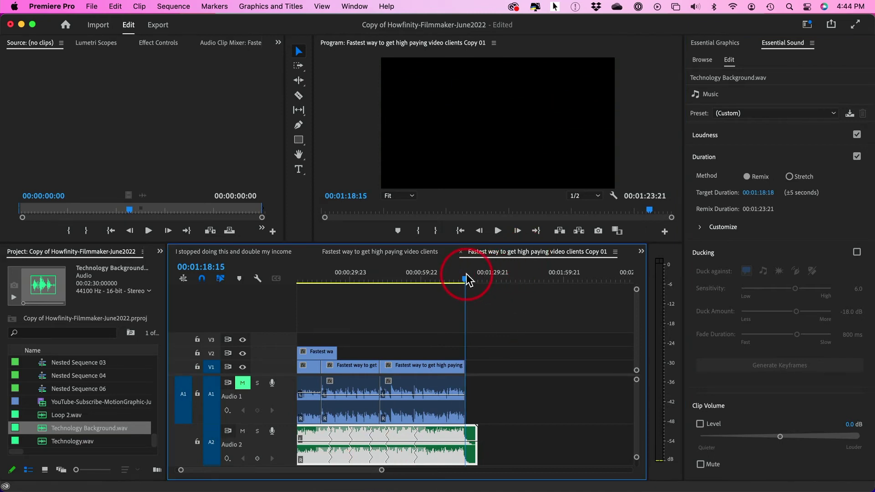
key("=")
key("space")
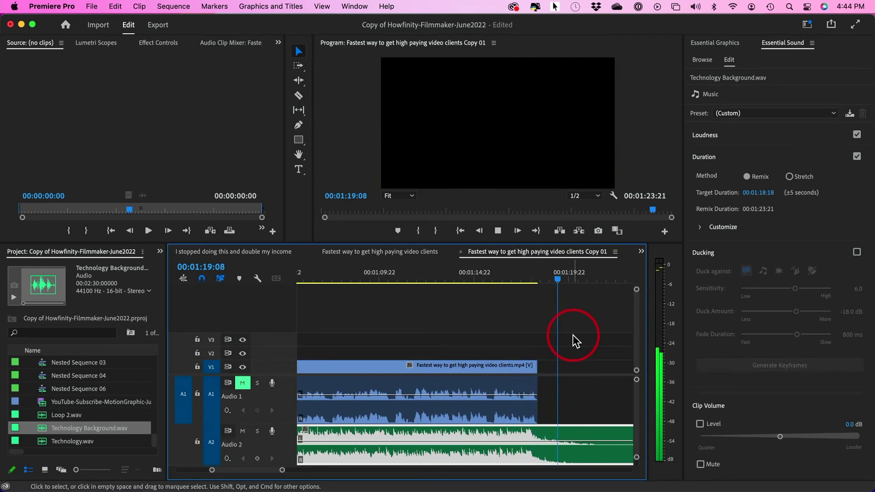
key("space")
key("minus")
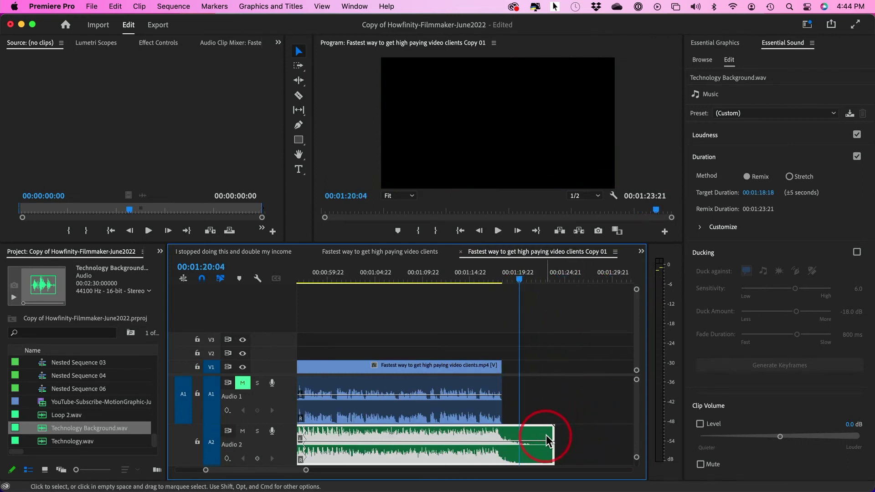
Step: Trim the Copy 01 music to end with the video and add a default crossfade at its end
left_click_drag(557, 432, 503, 431)
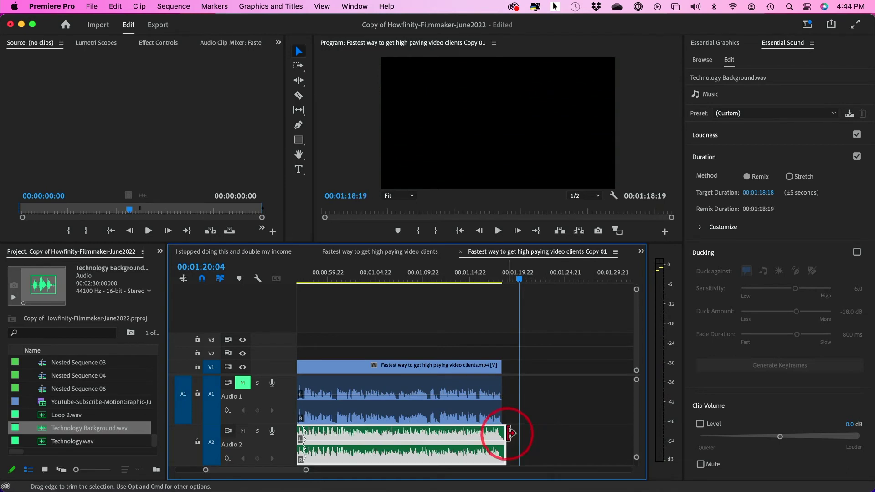
right_click(502, 431)
left_click(542, 469)
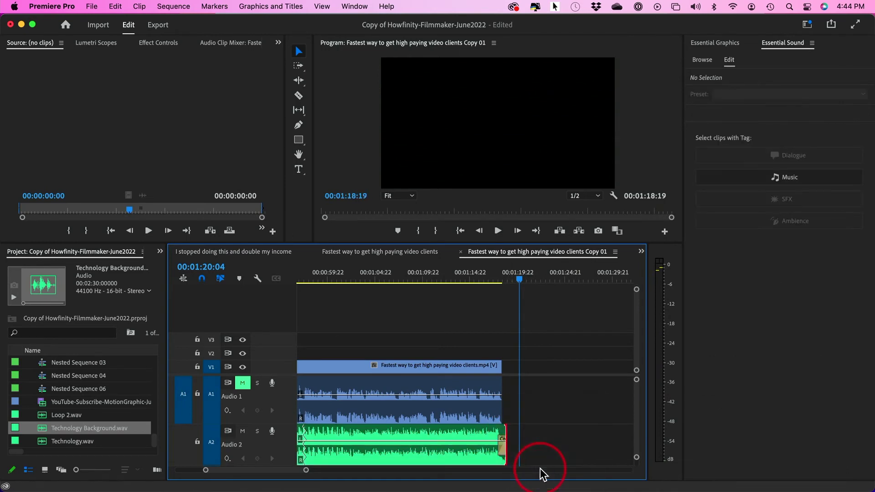
Step: Play back from 00:00:18:21 to check the ending, then return to the original sequence
scroll(406, 322, "left", 15)
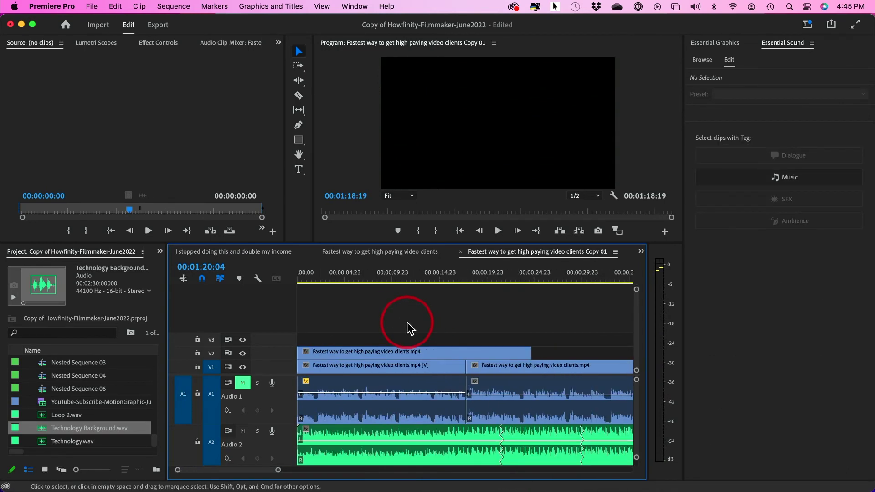
left_click(478, 273)
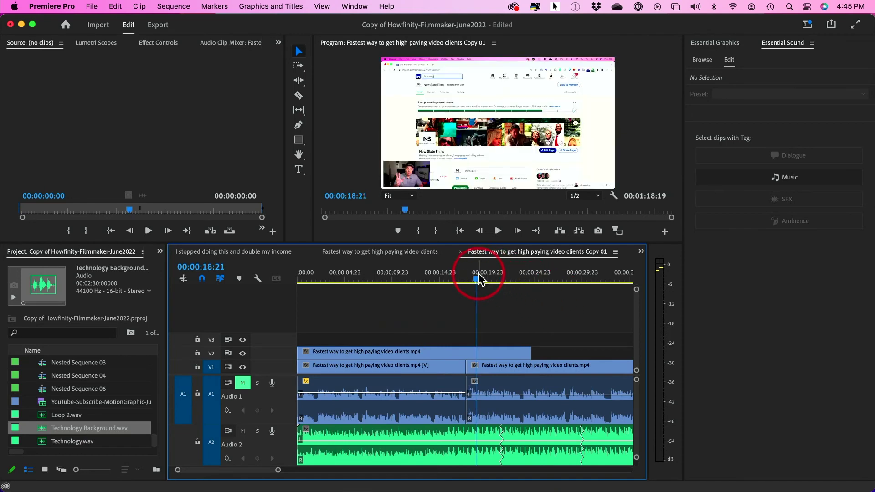
key("space")
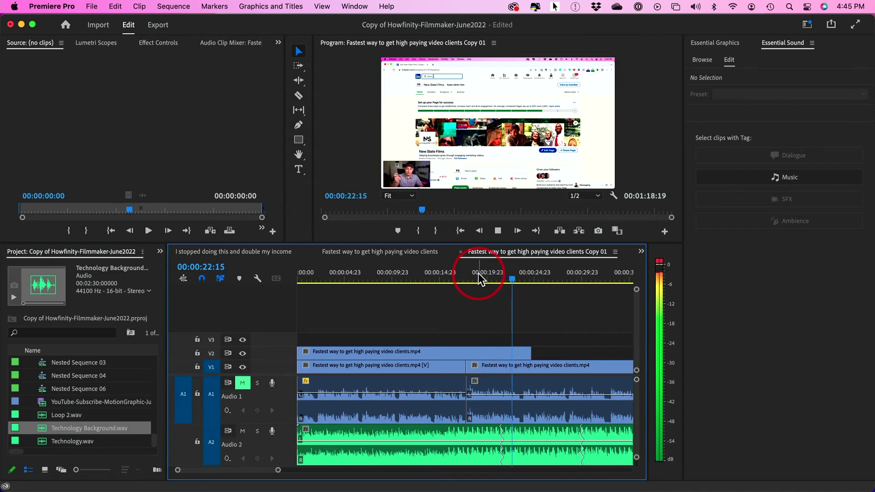
key("space")
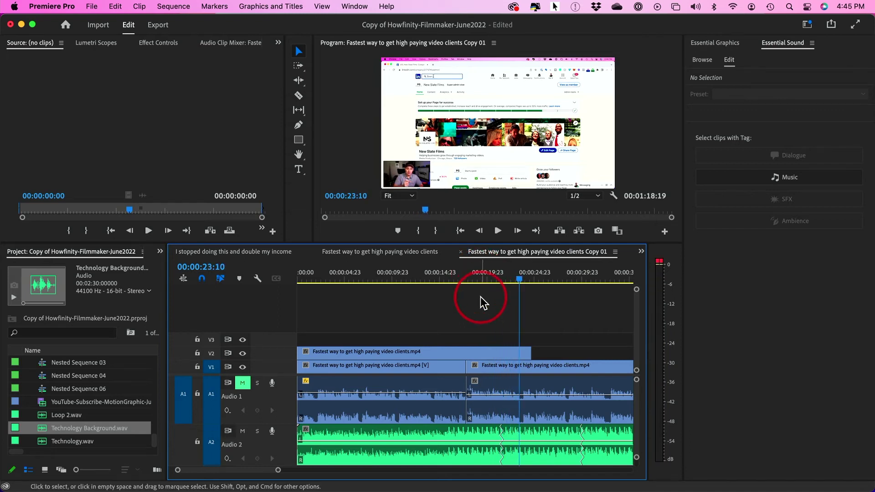
left_click(366, 252)
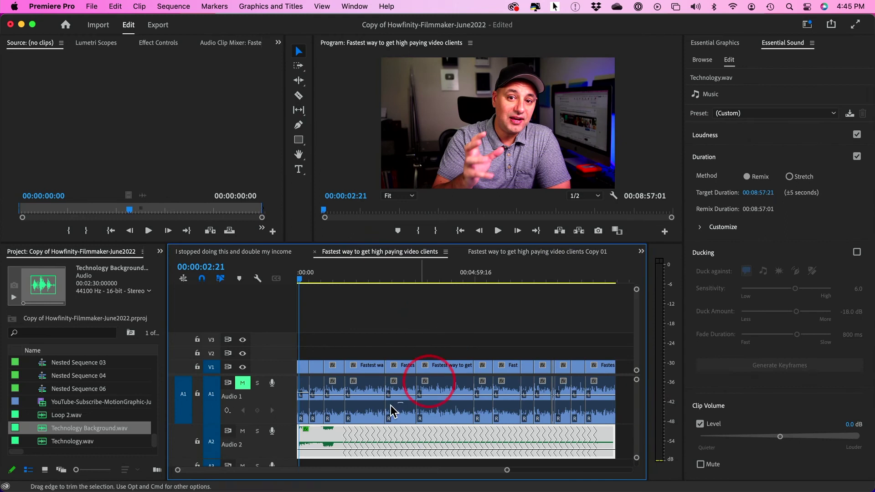
Step: Replace the A2 clip with Technology.wav at the start and add a crossfaded repeat copy
key("Delete")
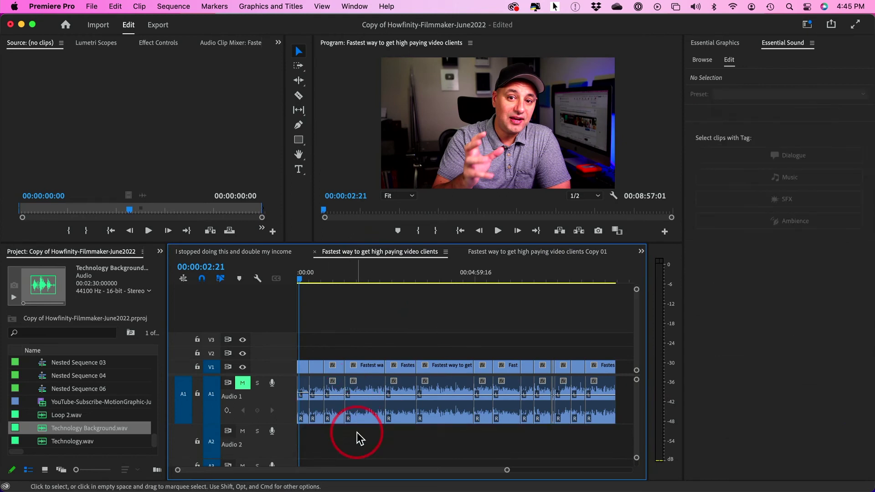
left_click_drag(40, 444, 319, 446)
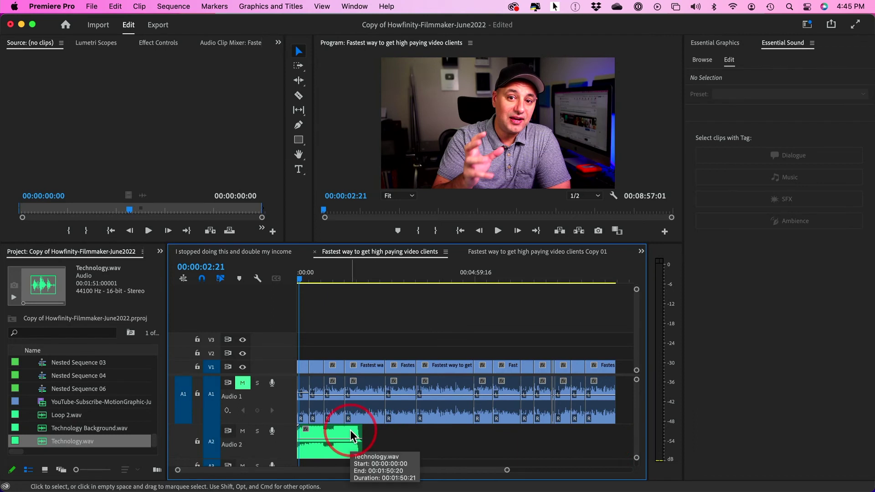
left_click_drag(316, 433, 420, 445)
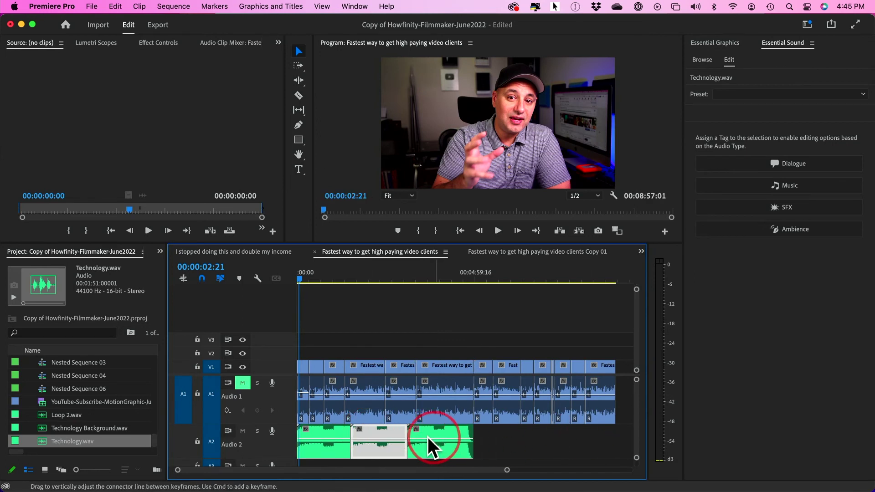
right_click(403, 430)
left_click(425, 464)
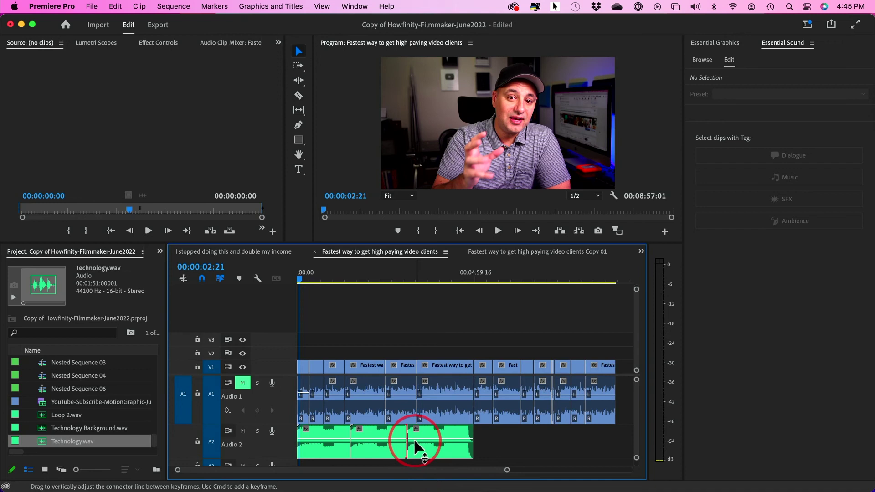
Step: Add two volume keyframes to the music with the Pen tool
mouse_move(420, 449)
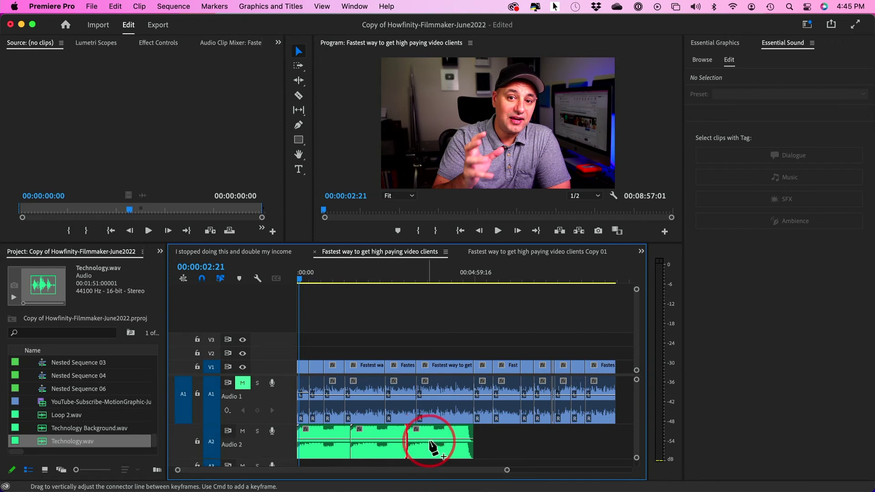
key("p")
left_click(430, 439)
left_click(448, 439)
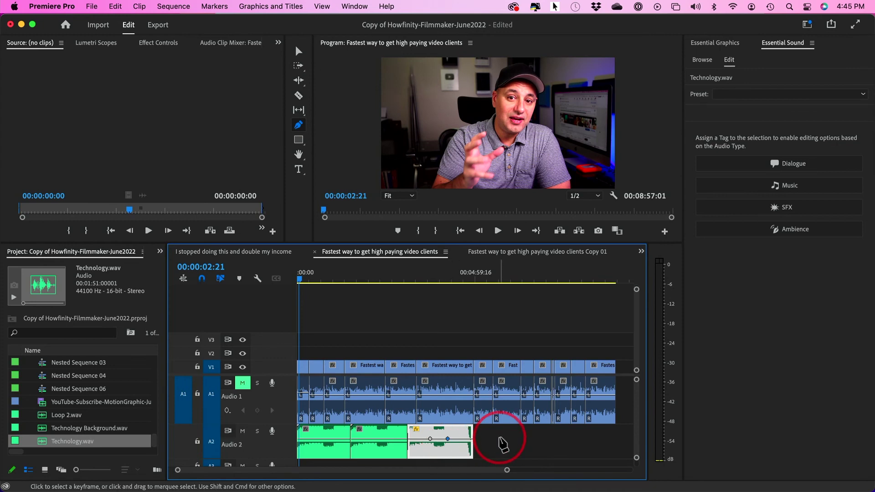
Step: Select all the looped music clips on Audio 2 and delete them
key("a")
key("v")
left_click_drag(502, 433, 321, 447)
key("Delete")
Step: Place Technology.wav on Audio 2, tag it Music, and remix it to a 00:08:57:21 target
left_click_drag(45, 445, 319, 435)
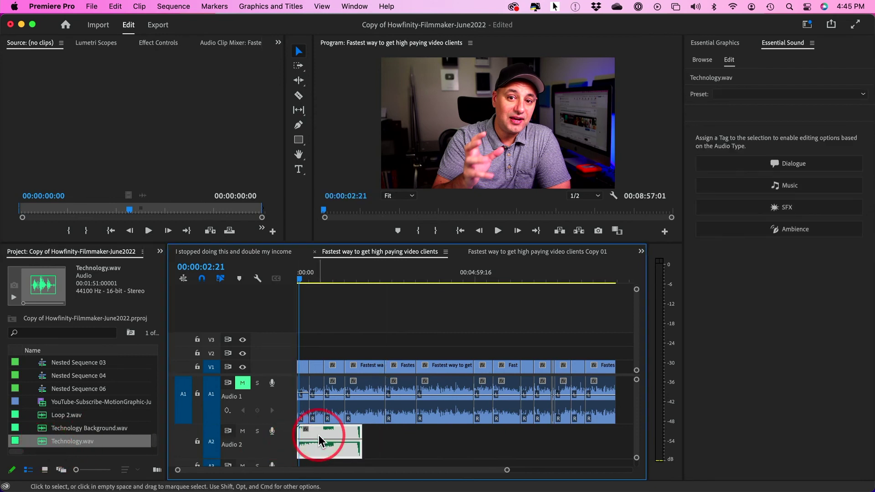
left_click(789, 187)
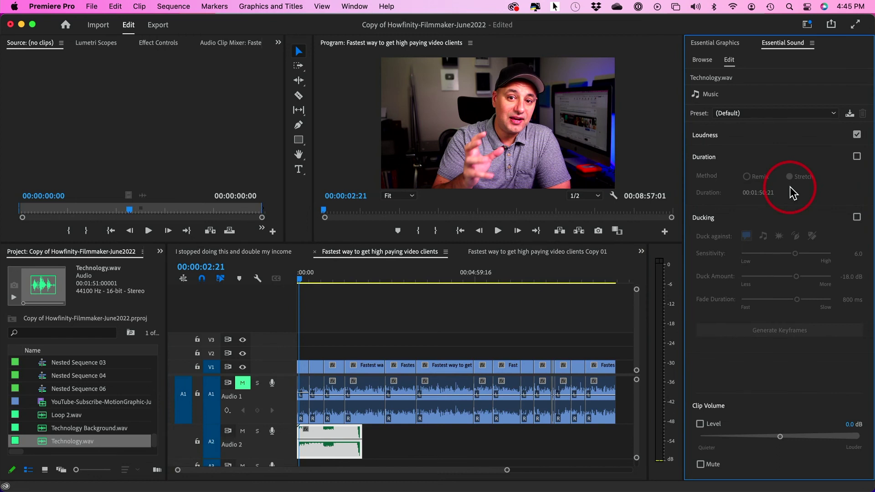
left_click(857, 157)
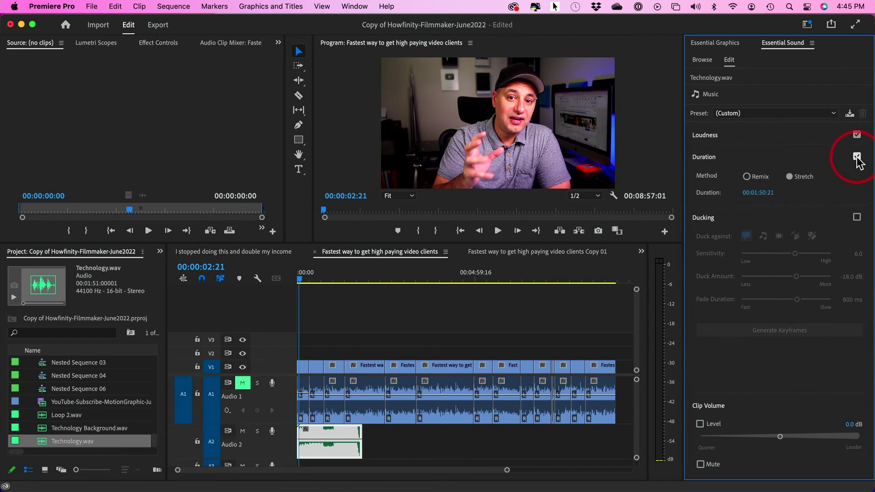
left_click(629, 287)
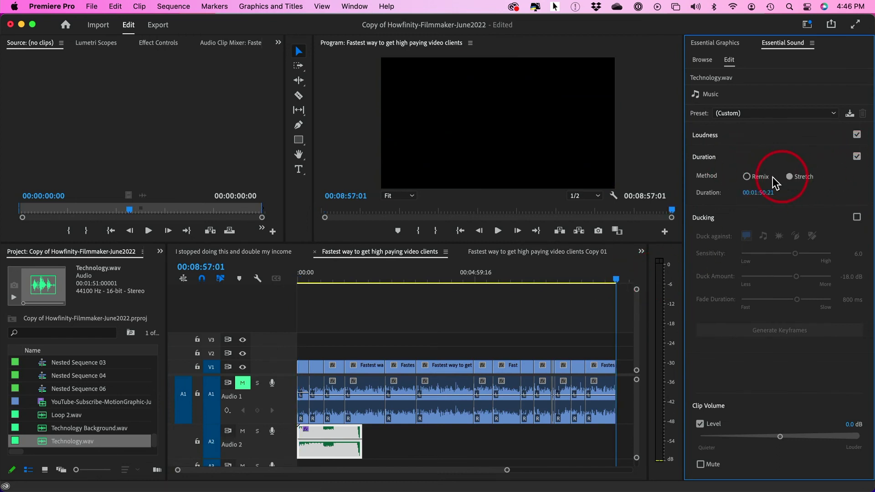
left_click(750, 179)
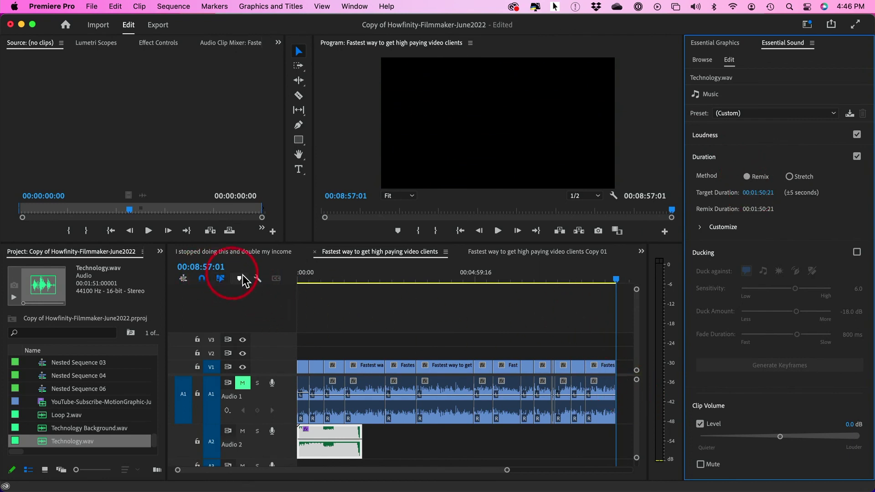
left_click(752, 197)
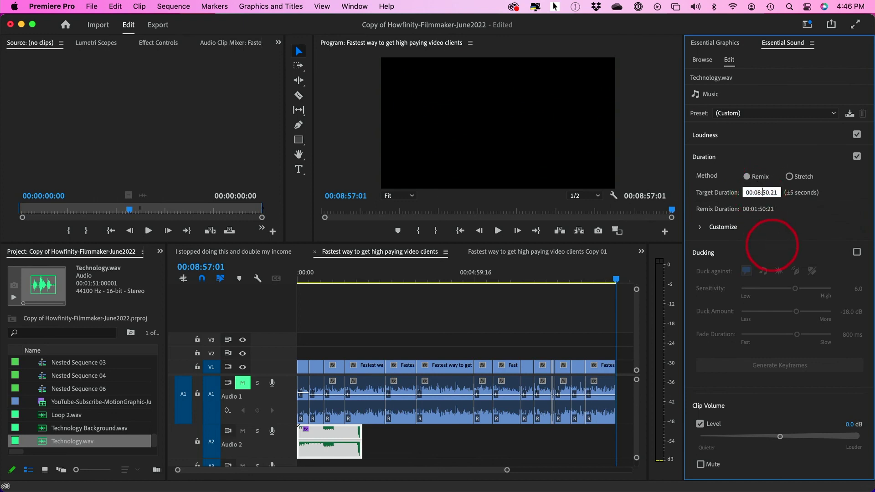
key("Return")
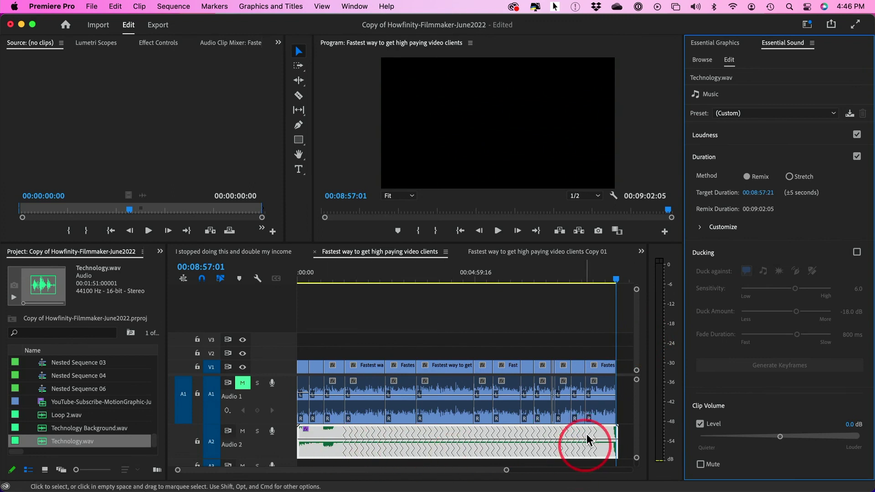
left_click(606, 332)
key("=")
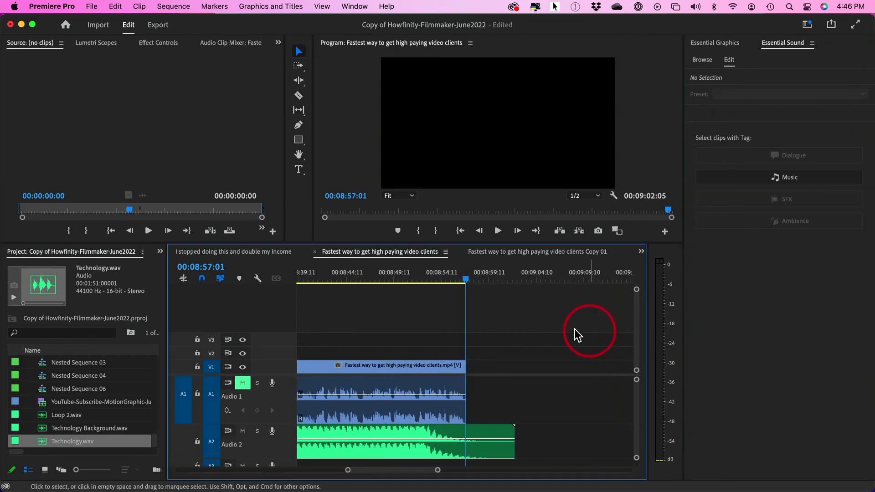
Step: Trim the remixed music to end with the video and add a default crossfade at its end
key("space")
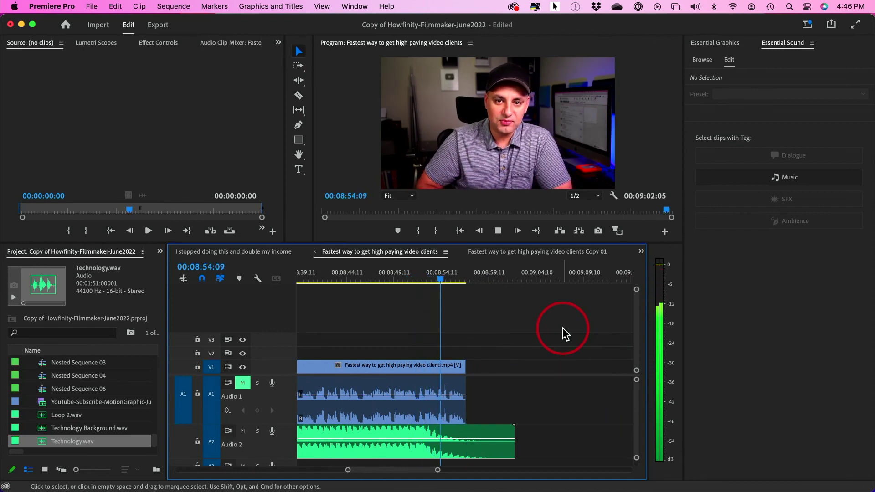
left_click_drag(515, 437, 457, 436)
right_click(464, 436)
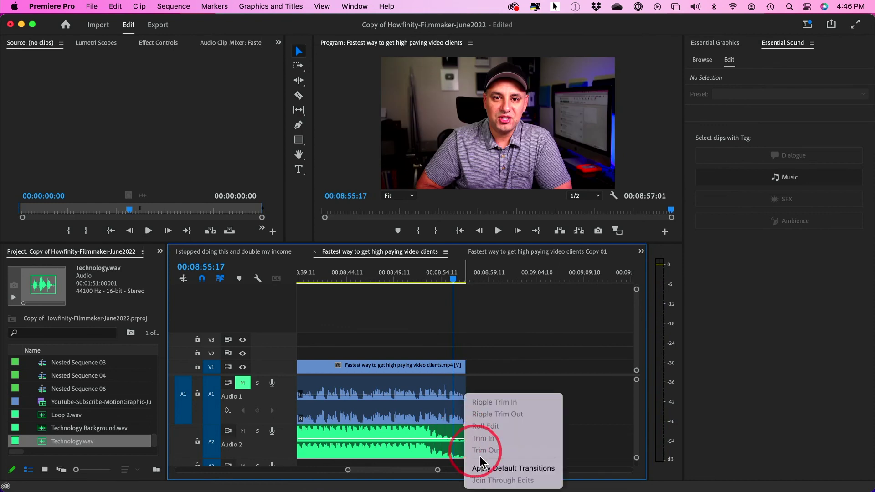
left_click(478, 465)
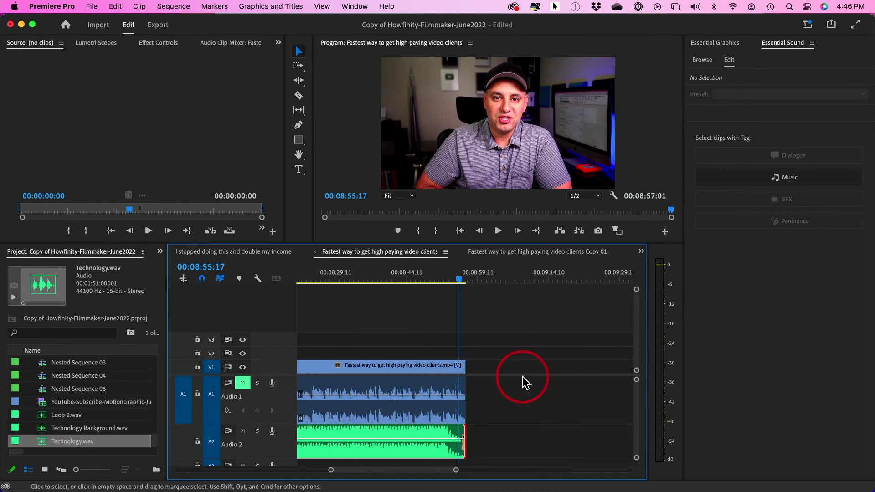
Step: Zoom out to show the whole sequence and save the project
key("backslash")
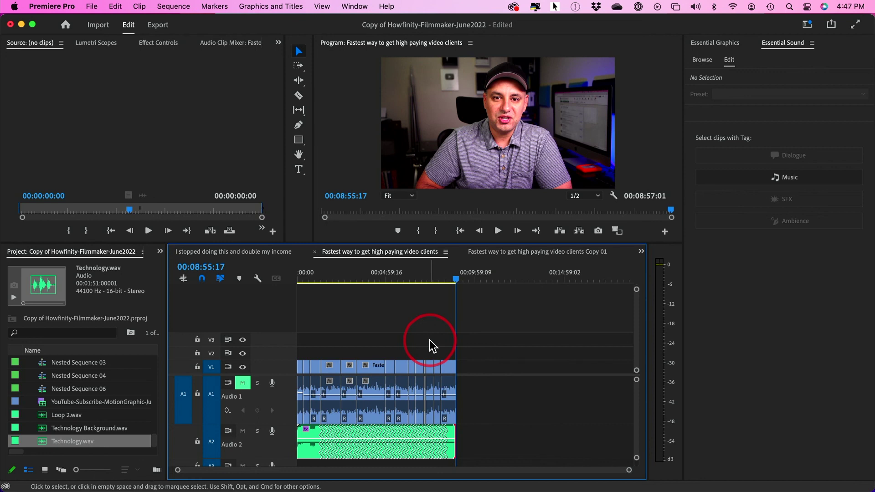
key("super+s")
left_click_drag(474, 283, 503, 282)
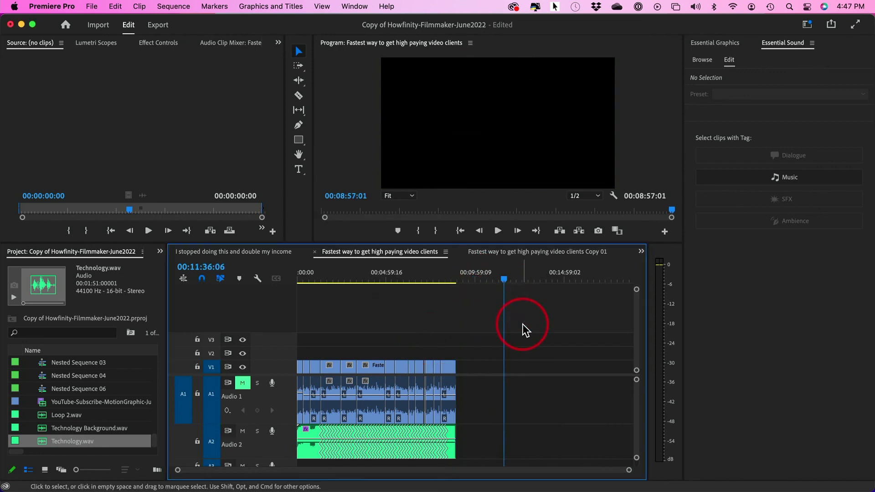